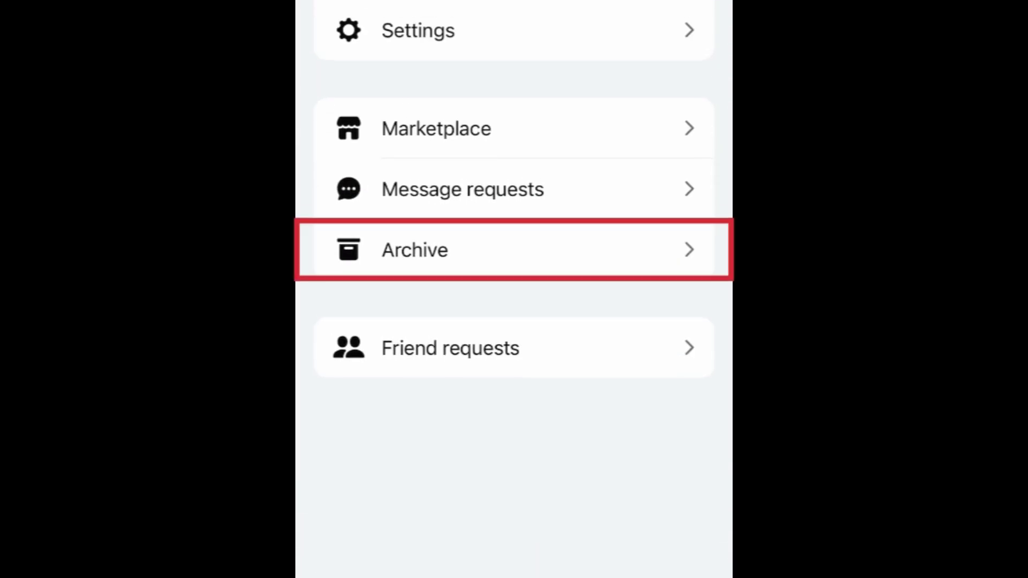
- Unarchive the 11:38 am conversation from the Archived chats list
left_click(514, 250)
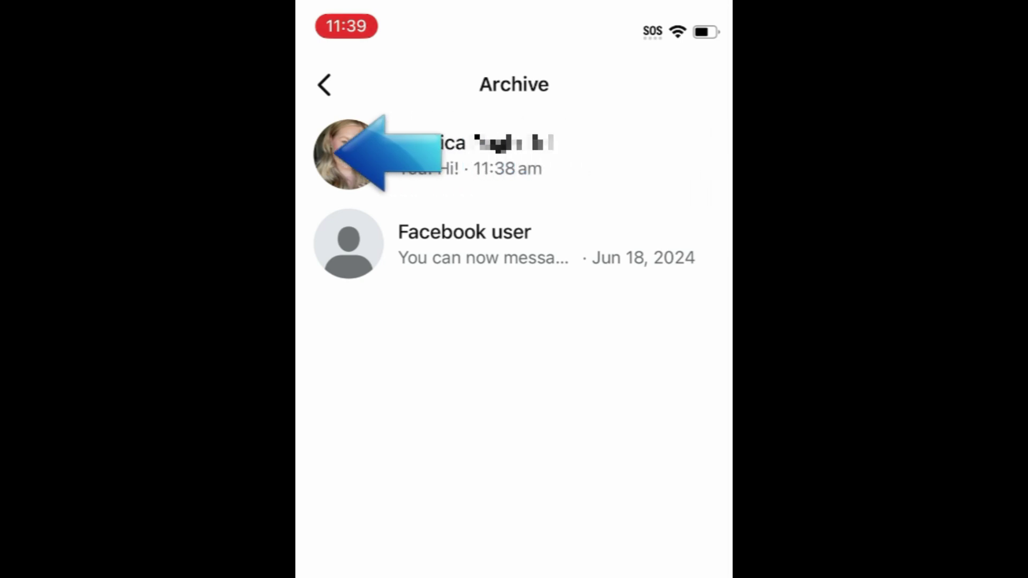
left_click_drag(626, 155, 362, 154)
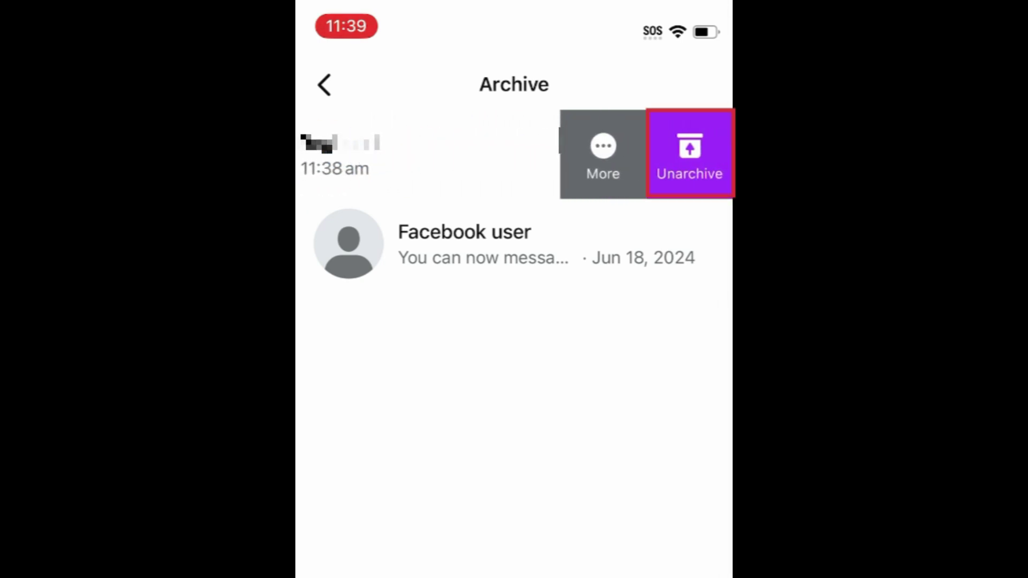
left_click(689, 155)
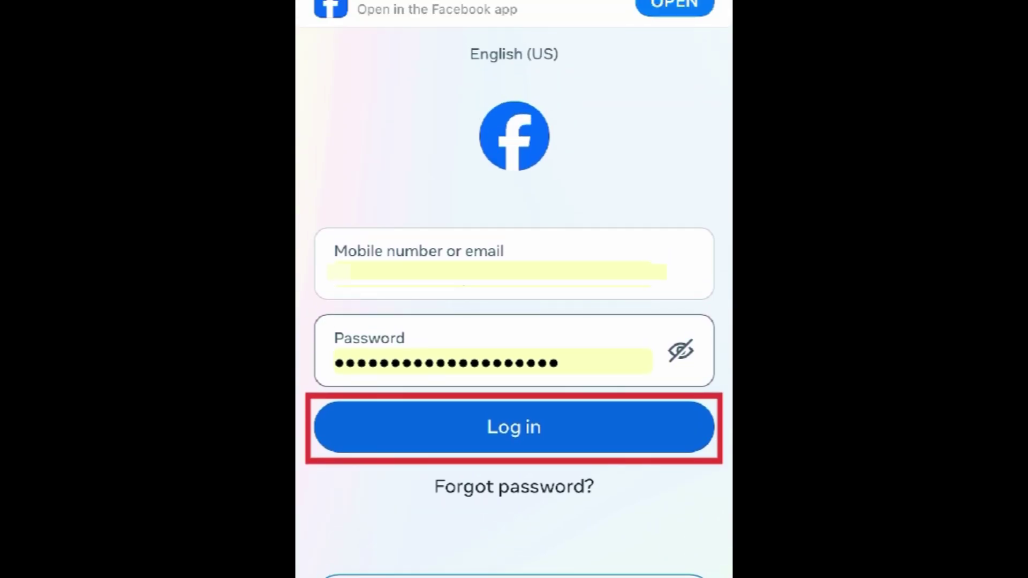
- Log in to Facebook and reach Settings through the menu's Settings & privacy section
left_click(514, 426)
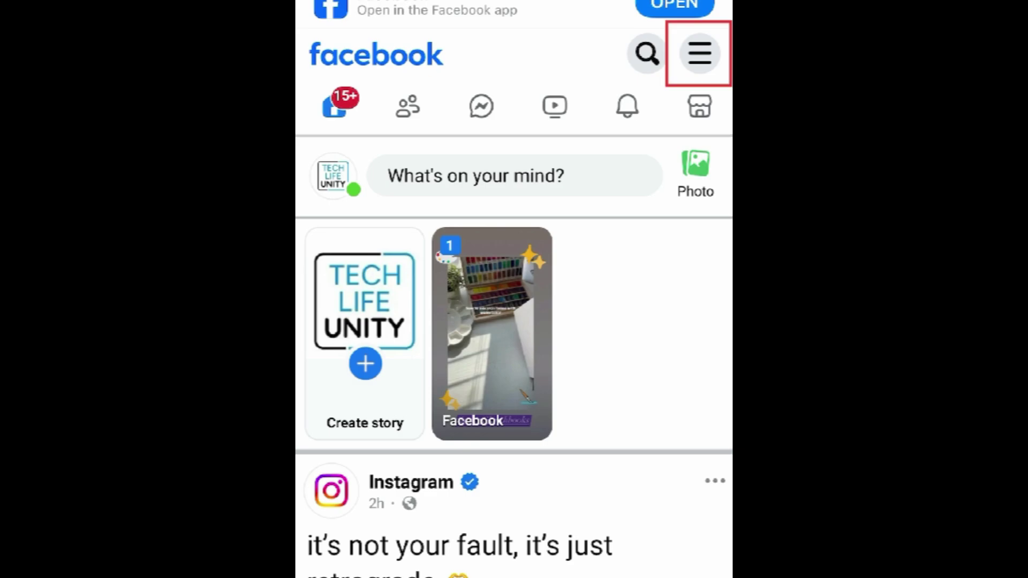
left_click(700, 53)
scroll(514, 321, "down", 5)
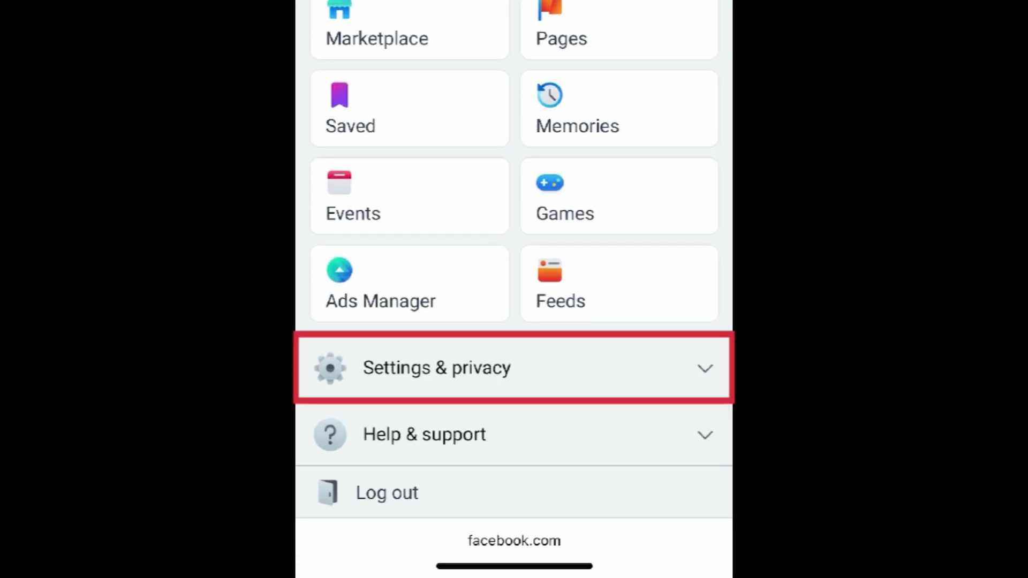
left_click(514, 368)
scroll(514, 321, "down", 3)
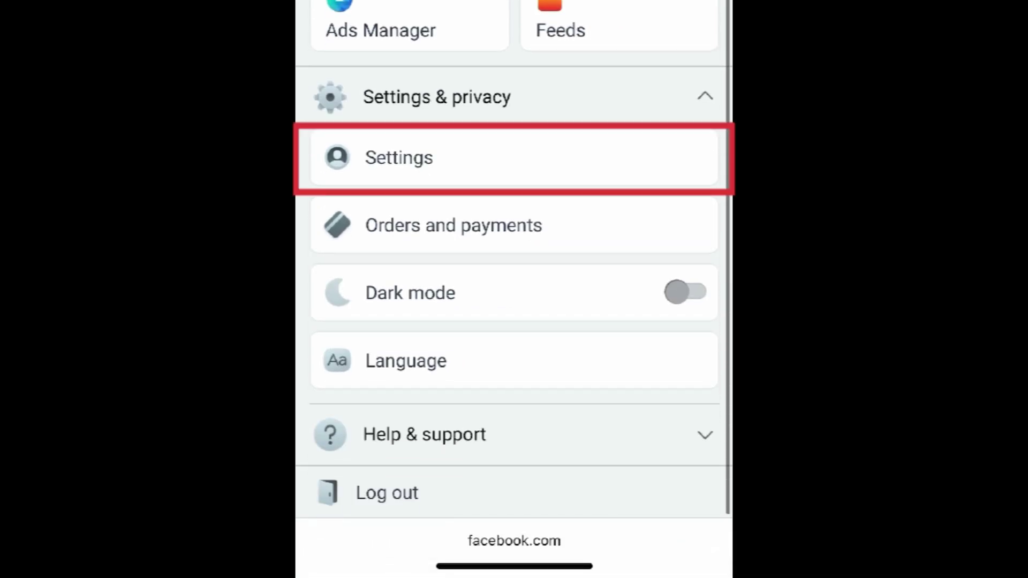
left_click(514, 158)
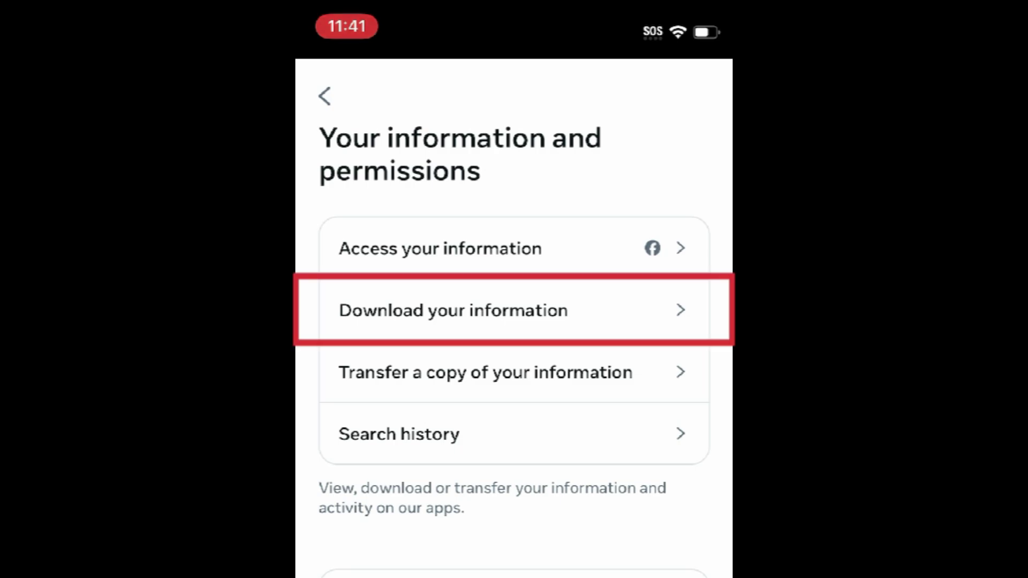
- Start a new Download your information request with only Messages selected
left_click(514, 310)
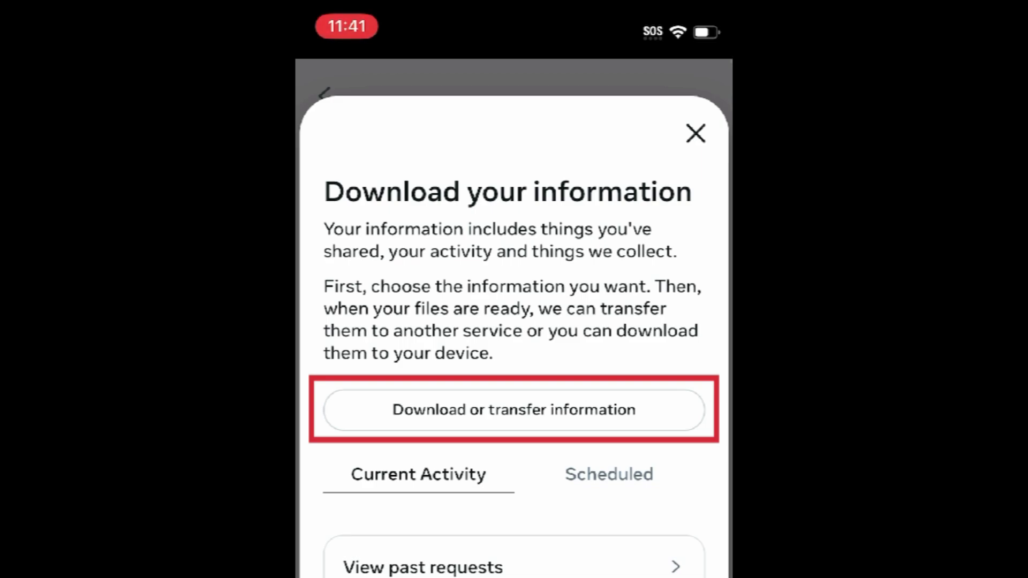
left_click(515, 409)
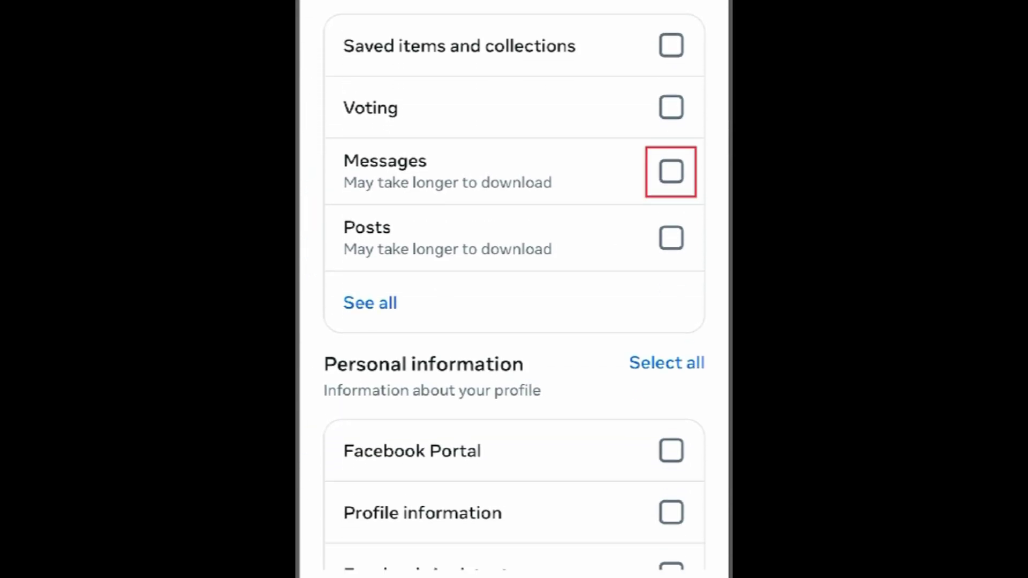
left_click(671, 171)
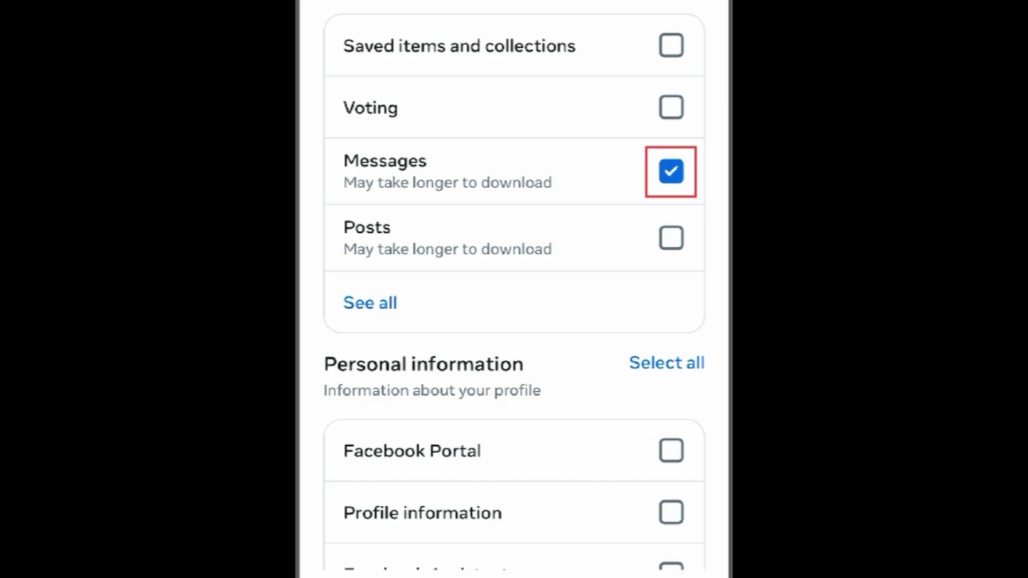
scroll(514, 289, "down", 3)
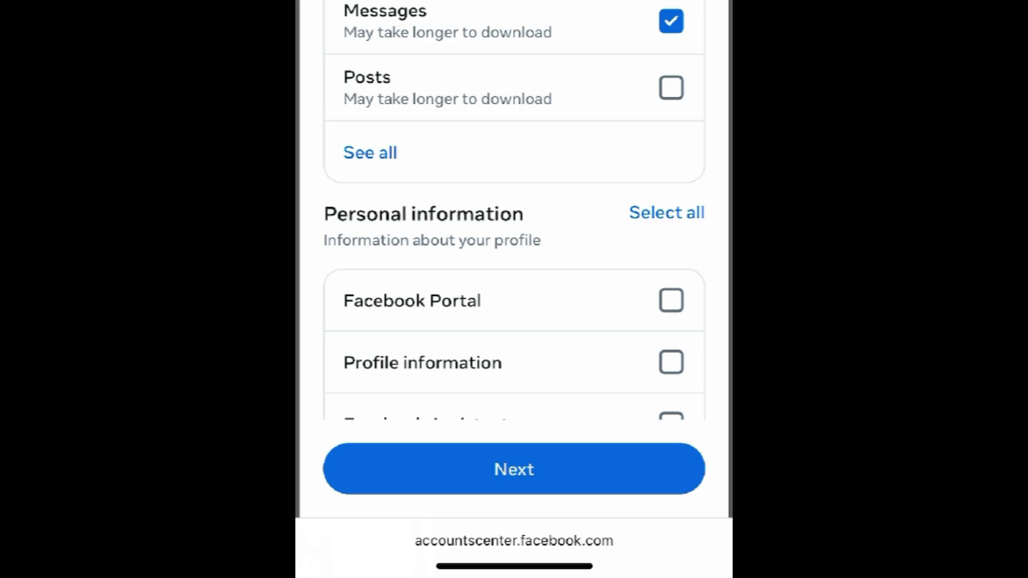
left_click(514, 469)
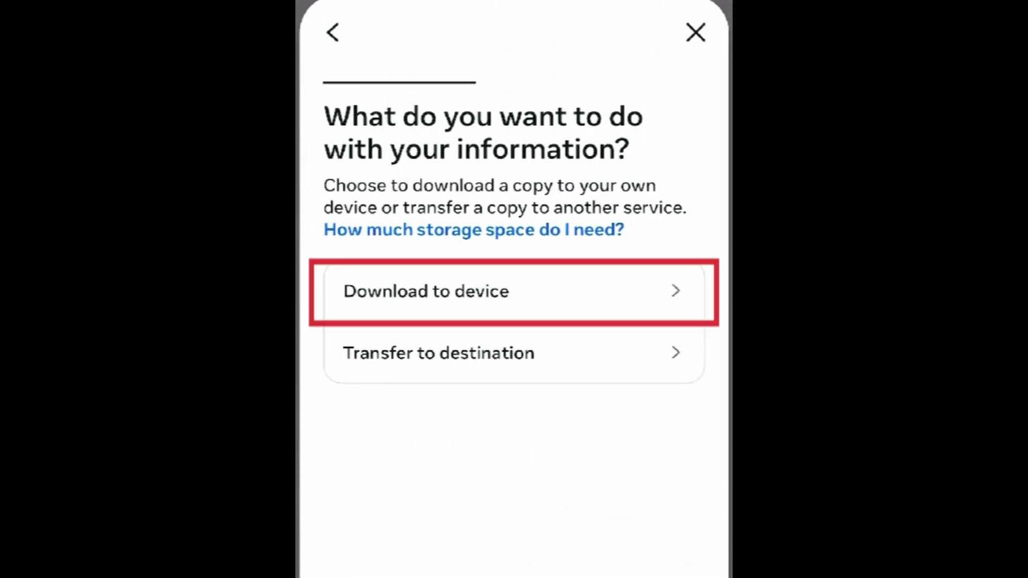
- Create a device download for 03/07/25–03/14/25 with Low quality, mobile-compatible media
left_click(515, 292)
scroll(514, 289, "down", 3)
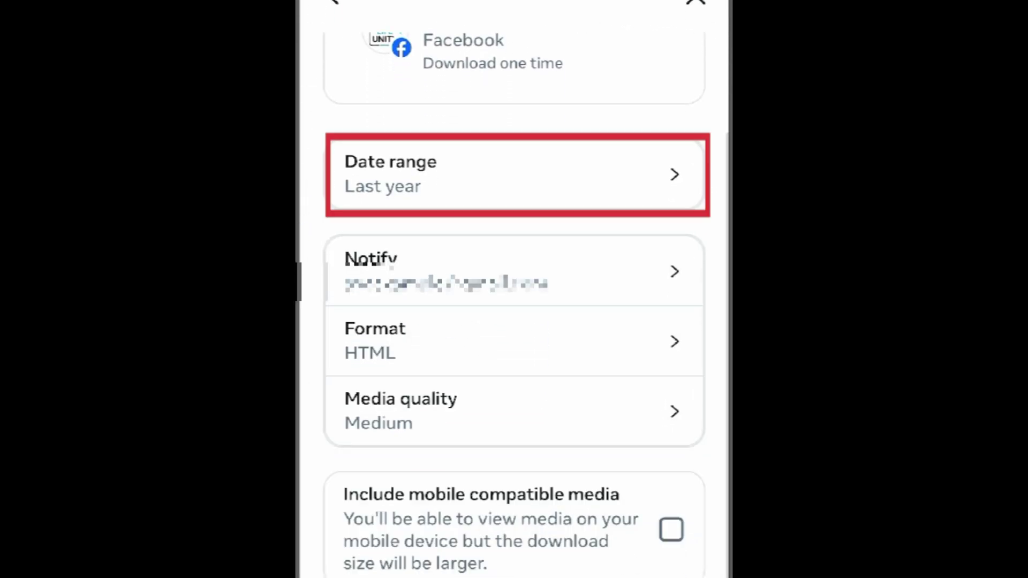
left_click(513, 175)
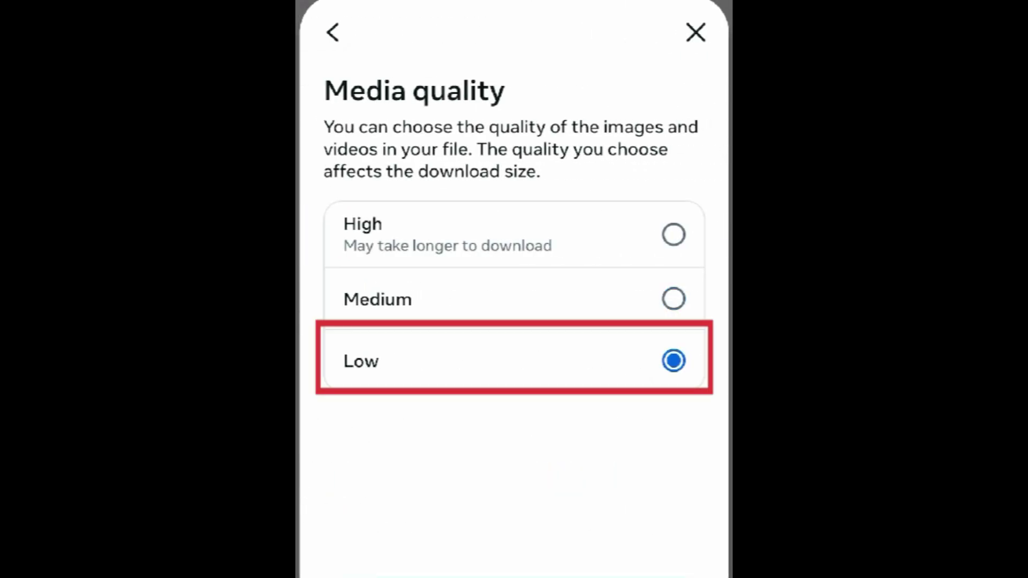
left_click(673, 234)
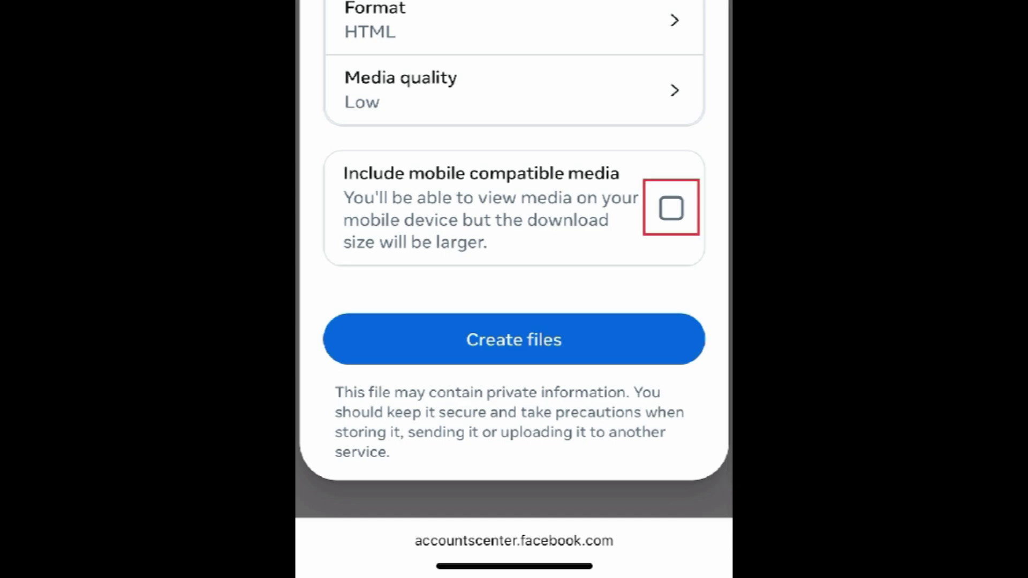
left_click(672, 208)
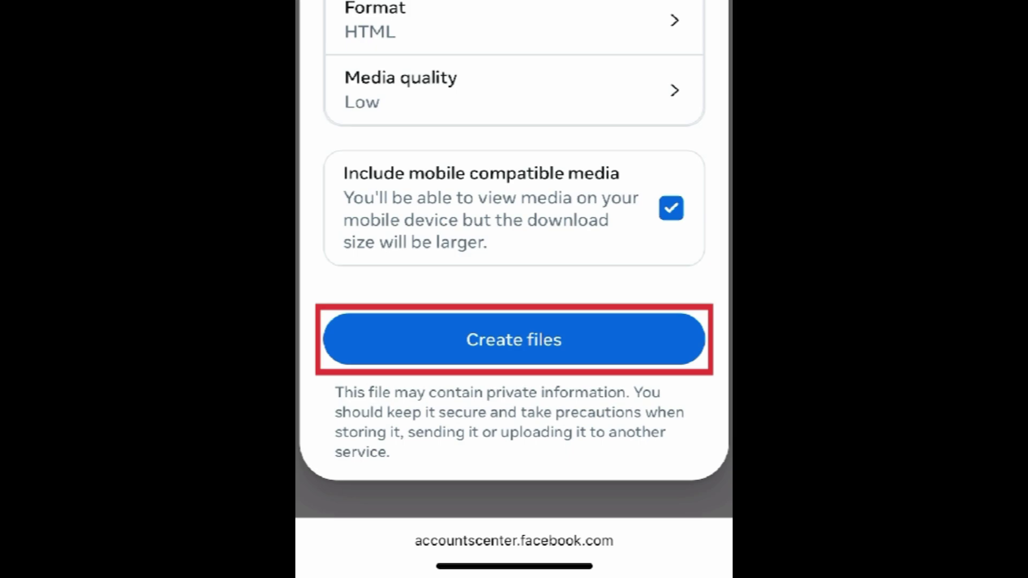
left_click(514, 339)
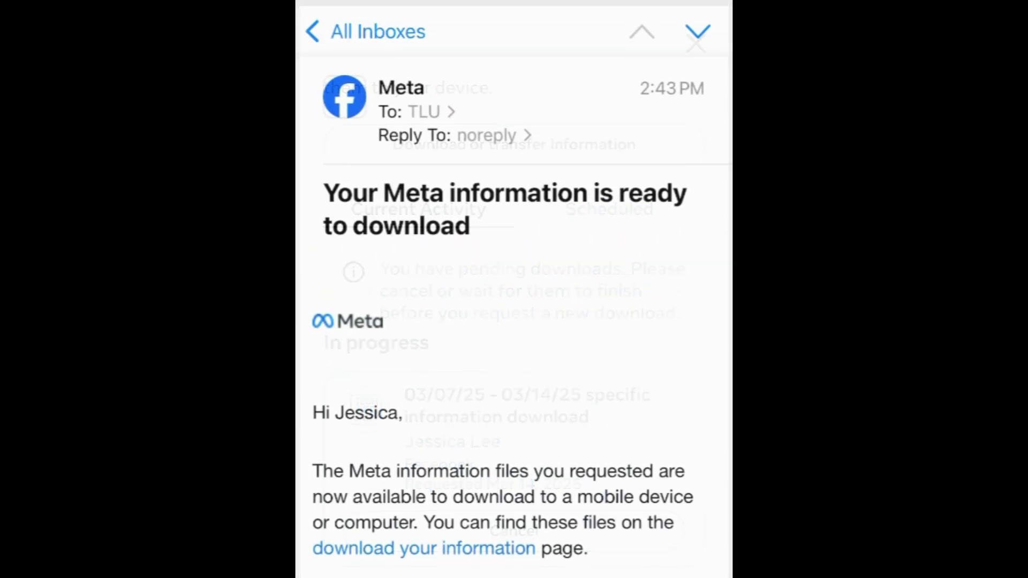
scroll(514, 361, "down", 2)
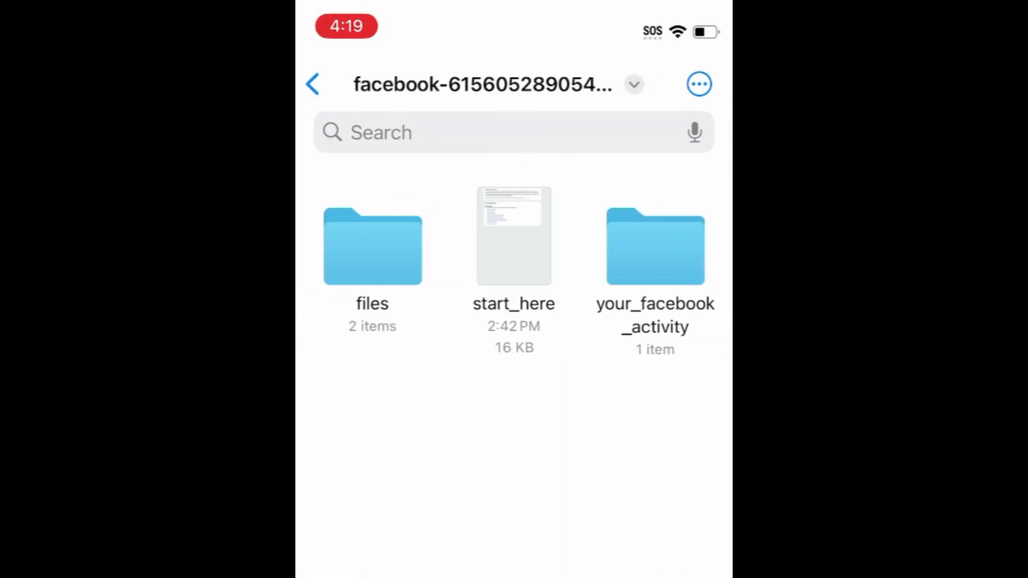
- Browse your_facebook_activity > messages > ai_conversations and open the Meta AI conversation file
left_click(372, 245)
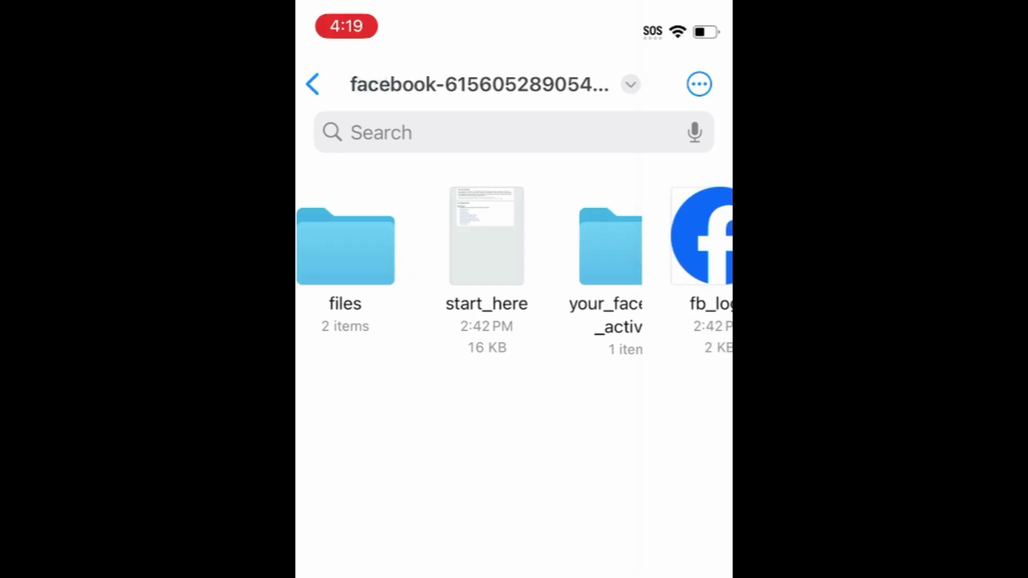
left_click(341, 85)
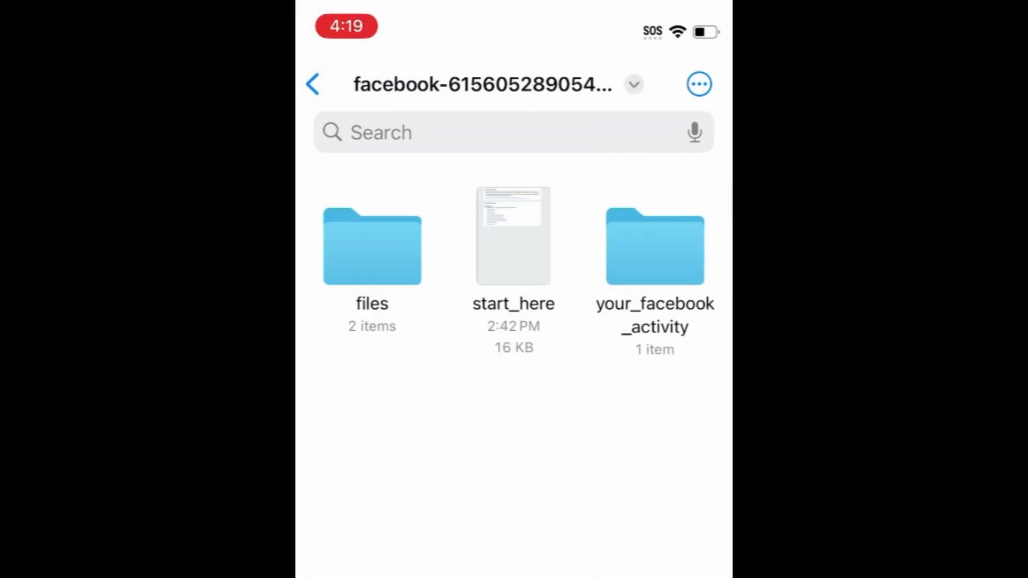
left_click(655, 241)
left_click(372, 246)
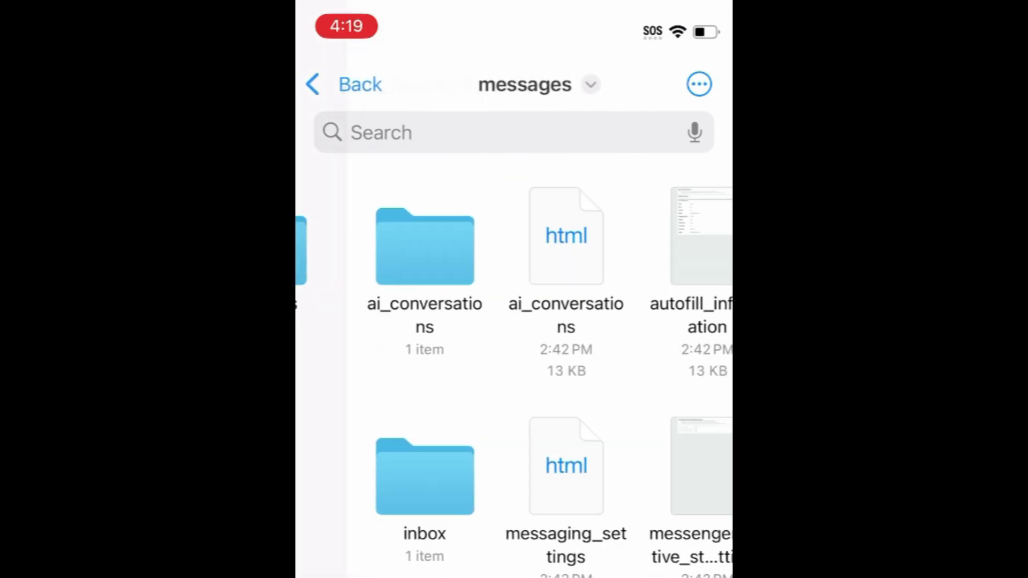
left_click(372, 247)
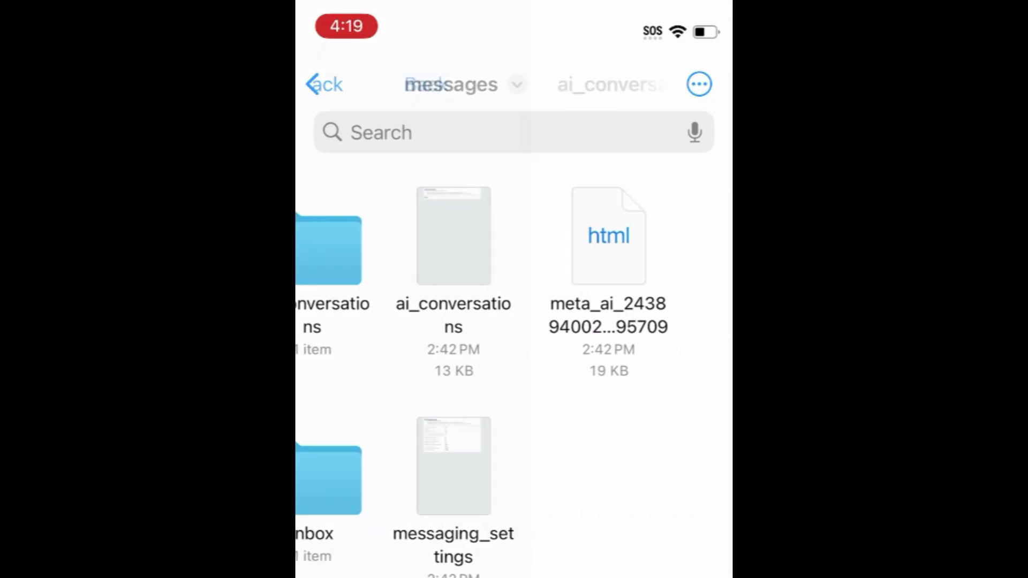
left_click(372, 241)
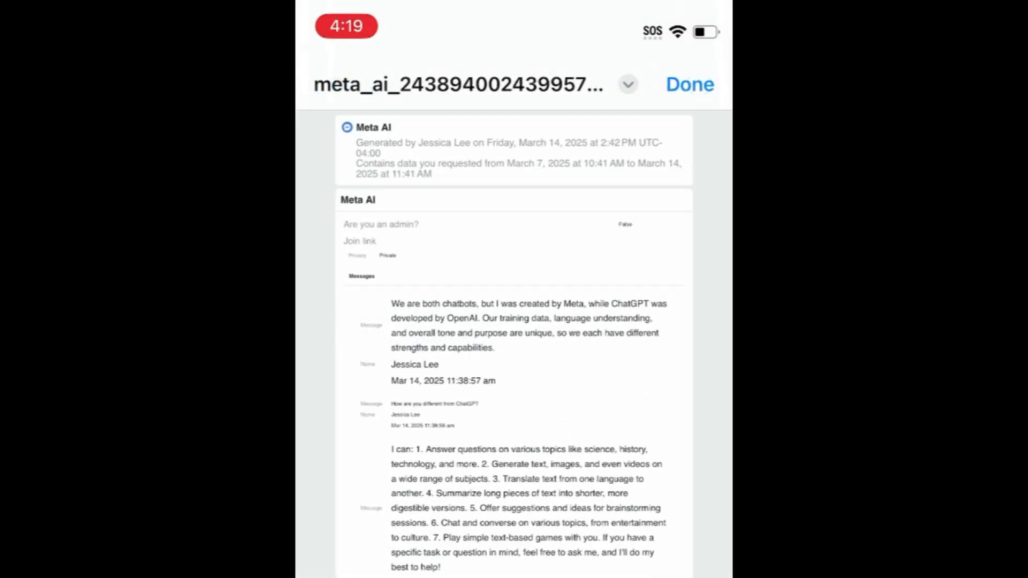
scroll(514, 362, "down", 5)
scroll(514, 361, "down", 3)
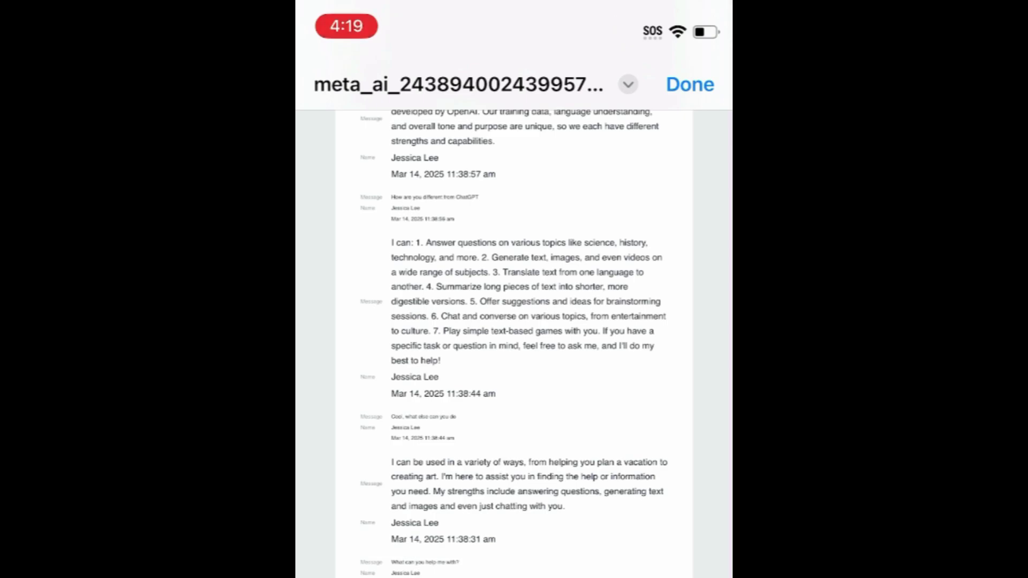
scroll(514, 346, "up", 3)
scroll(514, 345, "up", 2)
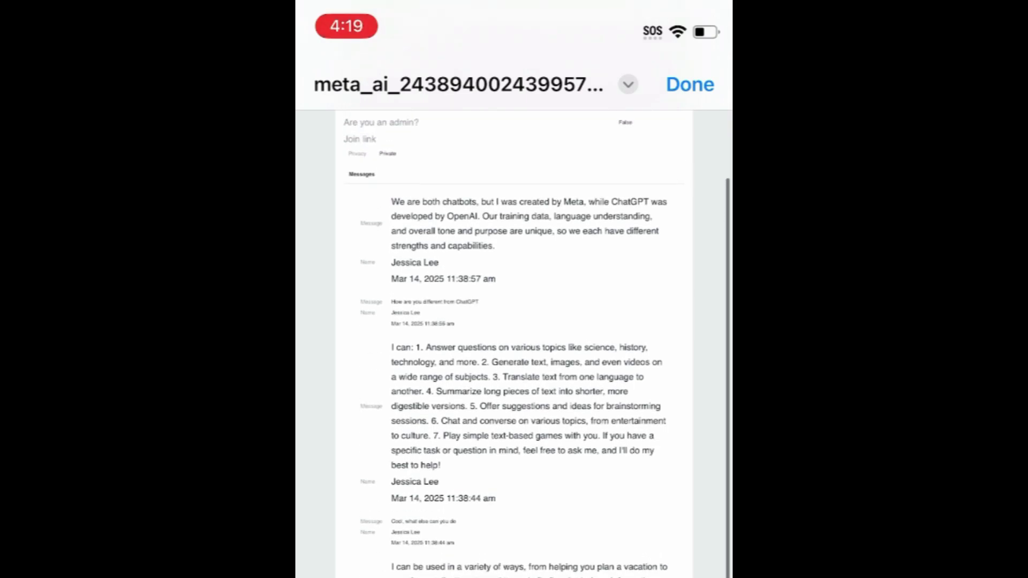
scroll(513, 346, "up", 3)
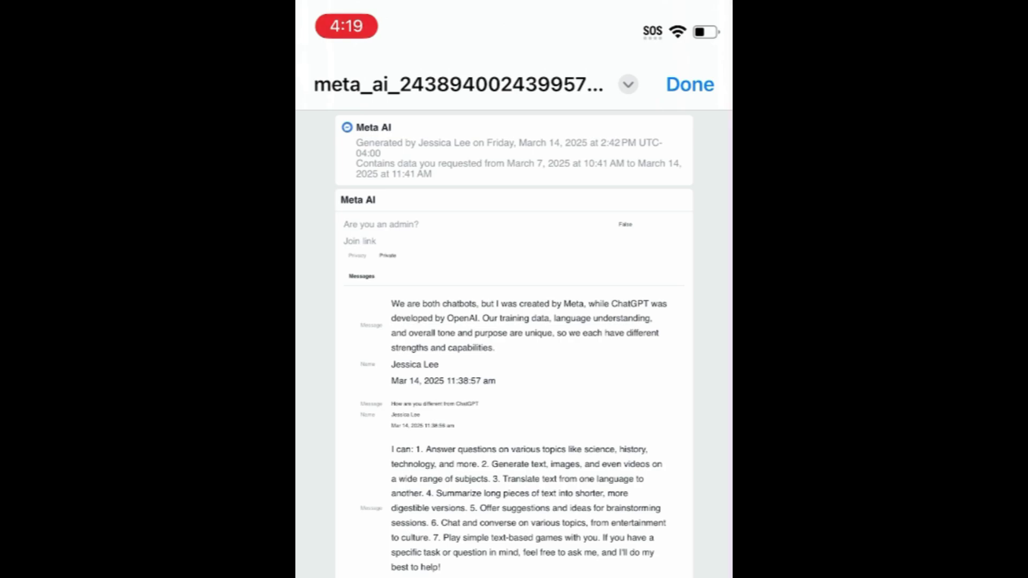
- Close the Meta AI conversation preview and go back up to the messages folder
left_click(689, 84)
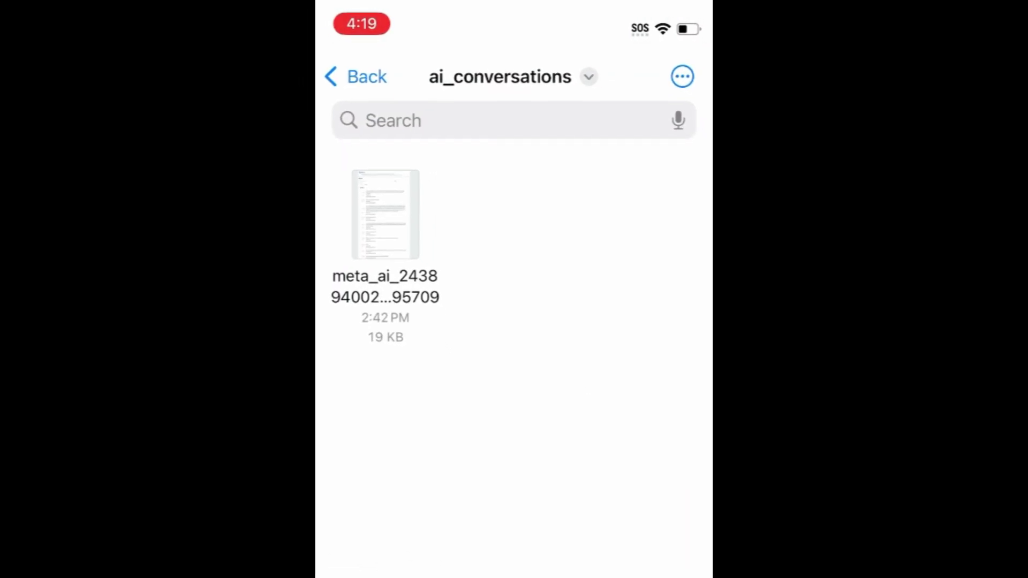
left_click(364, 73)
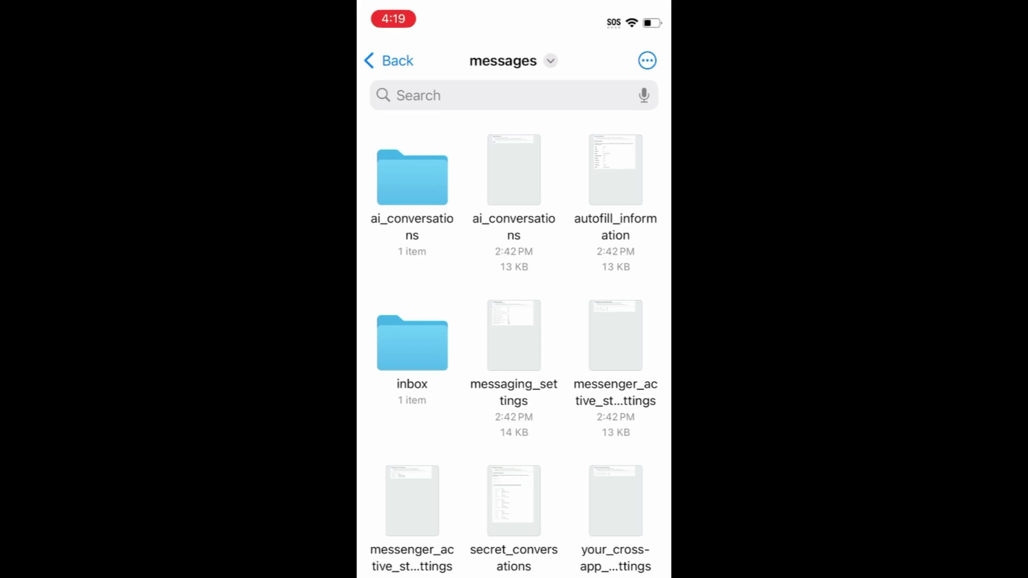